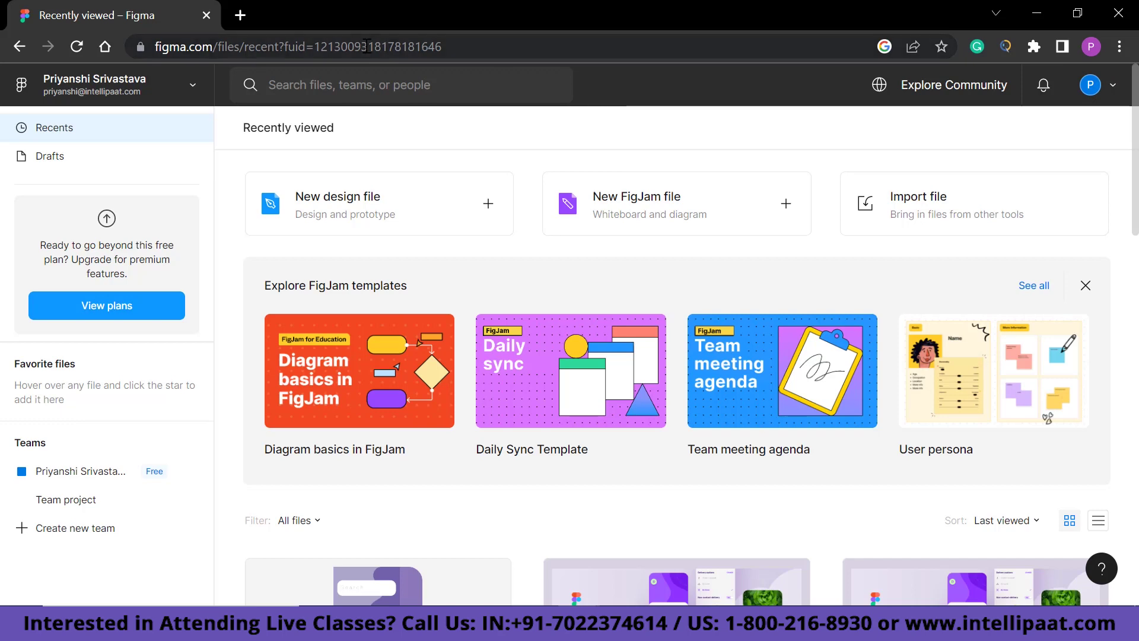
Step: Open a new browser tab from the Figma Recently viewed file browser
left_click(240, 14)
Step: Search 'download figma', open figma.com/downloads and scroll to the Desktop app section
type("downloa")
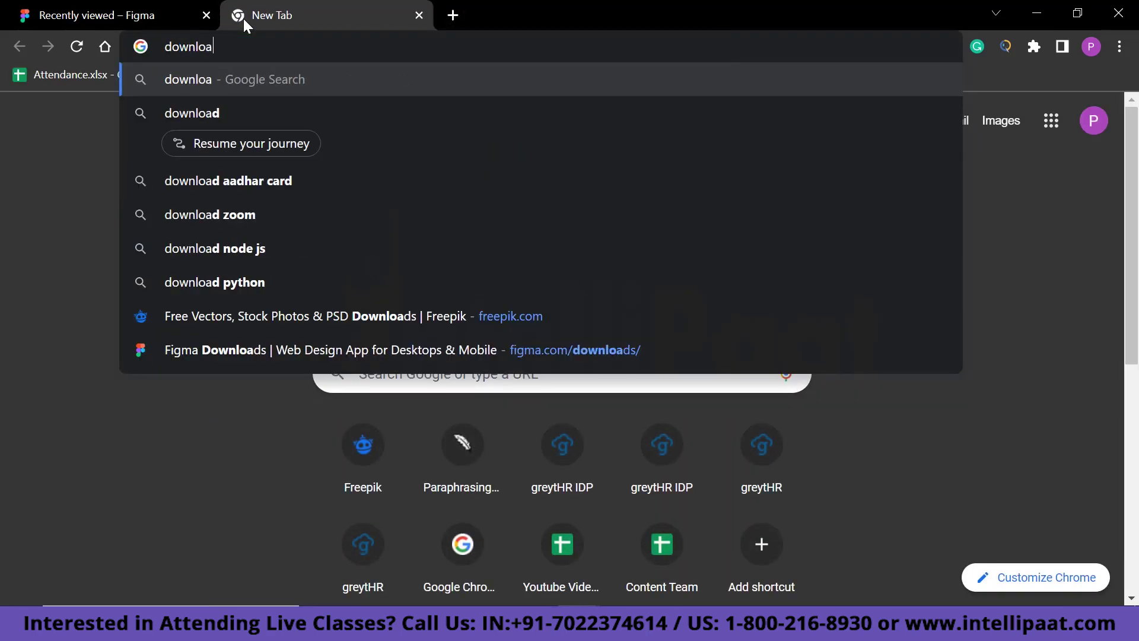
type("d figma")
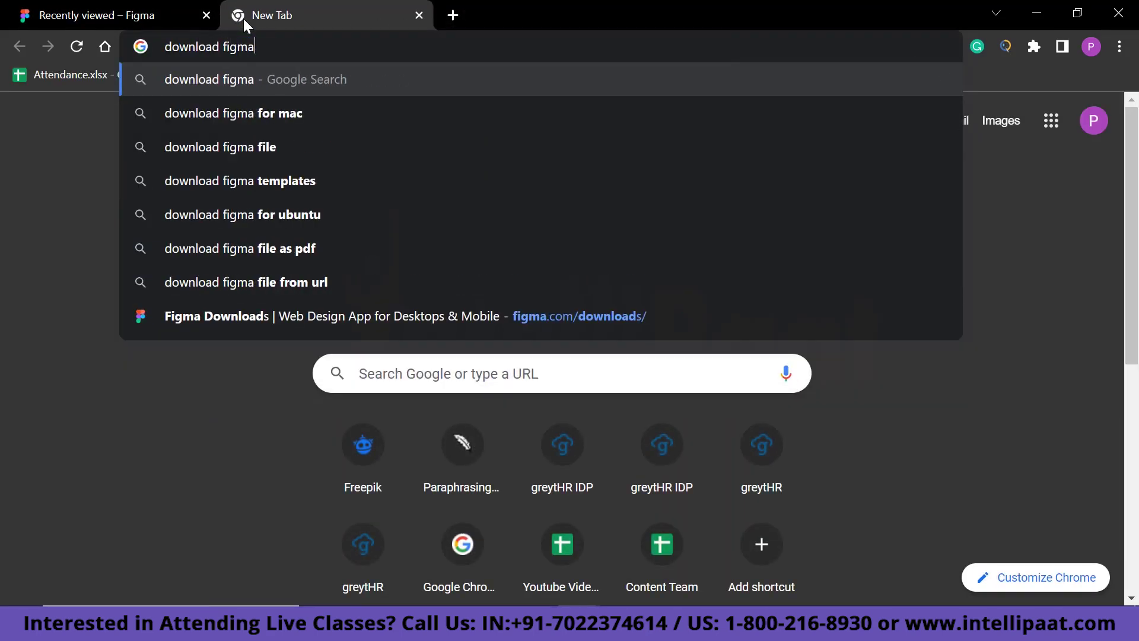
key("Return")
left_click(321, 233)
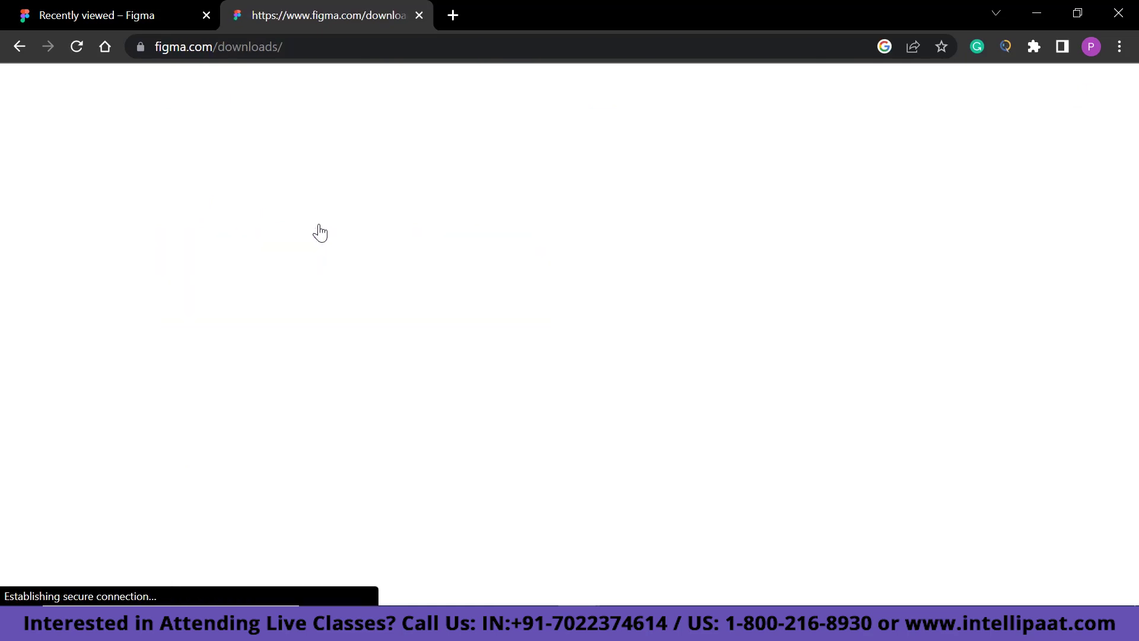
scroll(468, 355, "down", 9)
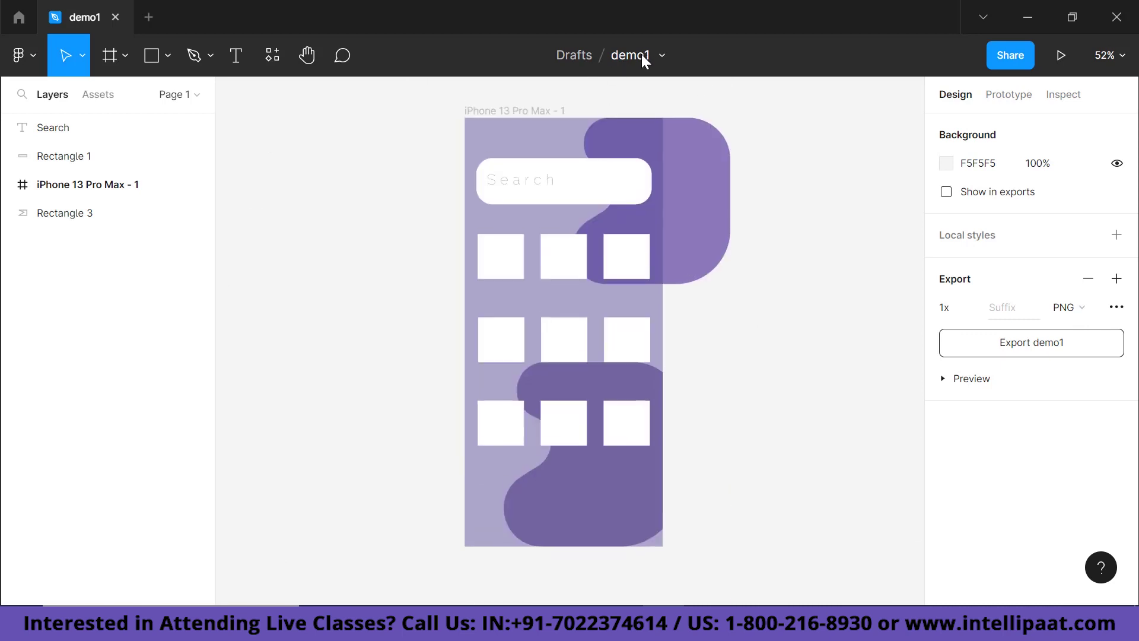
Step: Browse the main menu, frame and shape tool lists and Text tool, then return to Move (V)
left_click(24, 55)
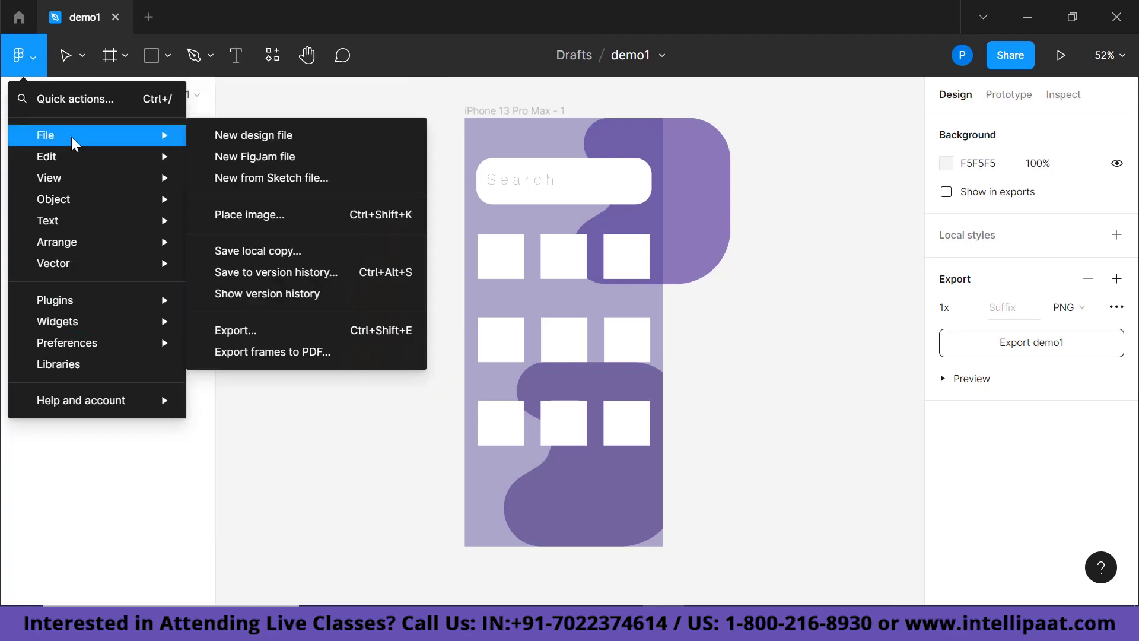
mouse_move(80, 263)
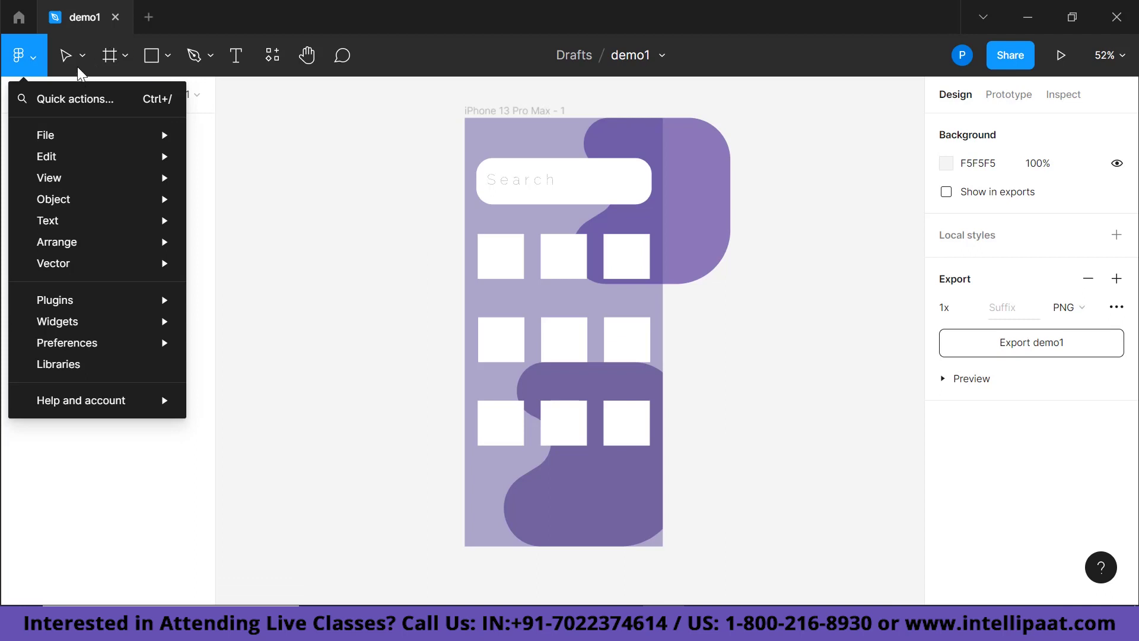
left_click(125, 55)
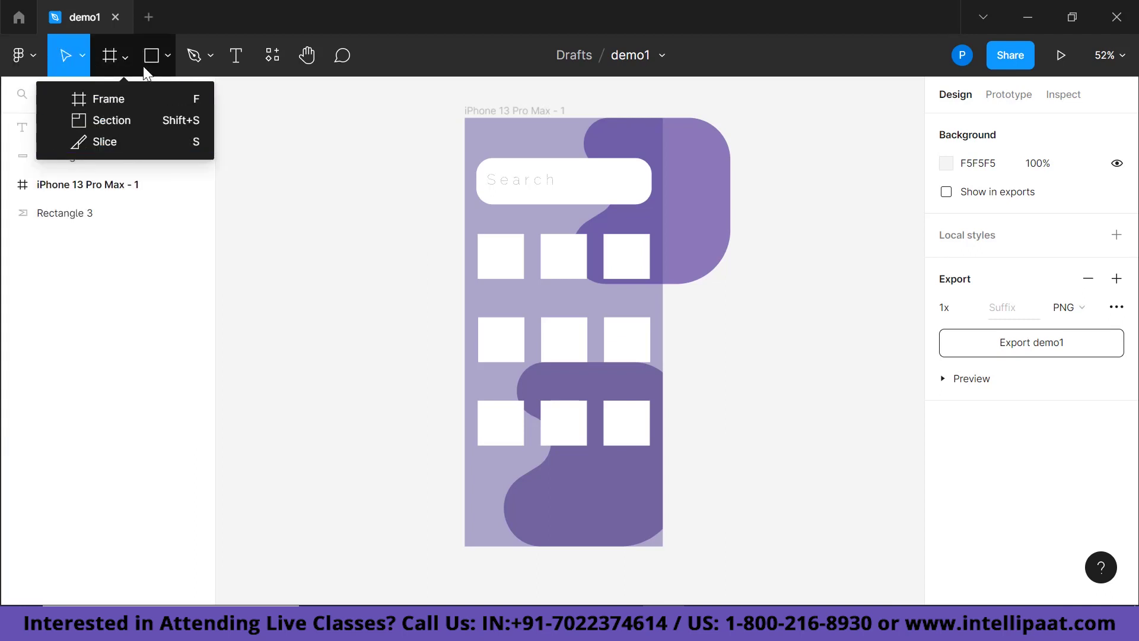
left_click(168, 56)
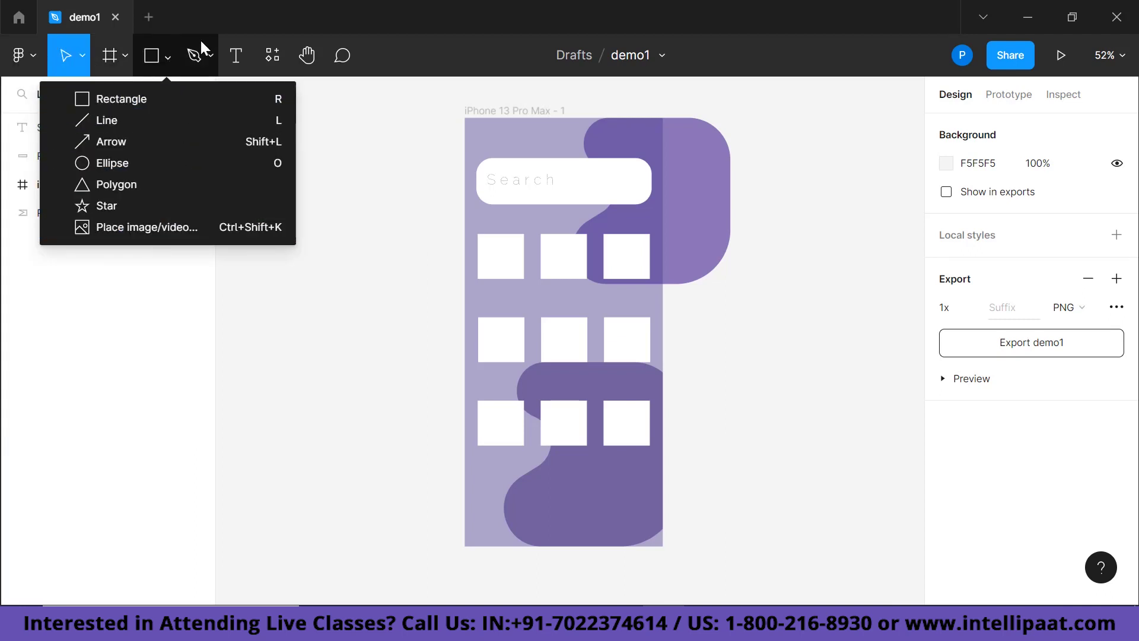
left_click(235, 56)
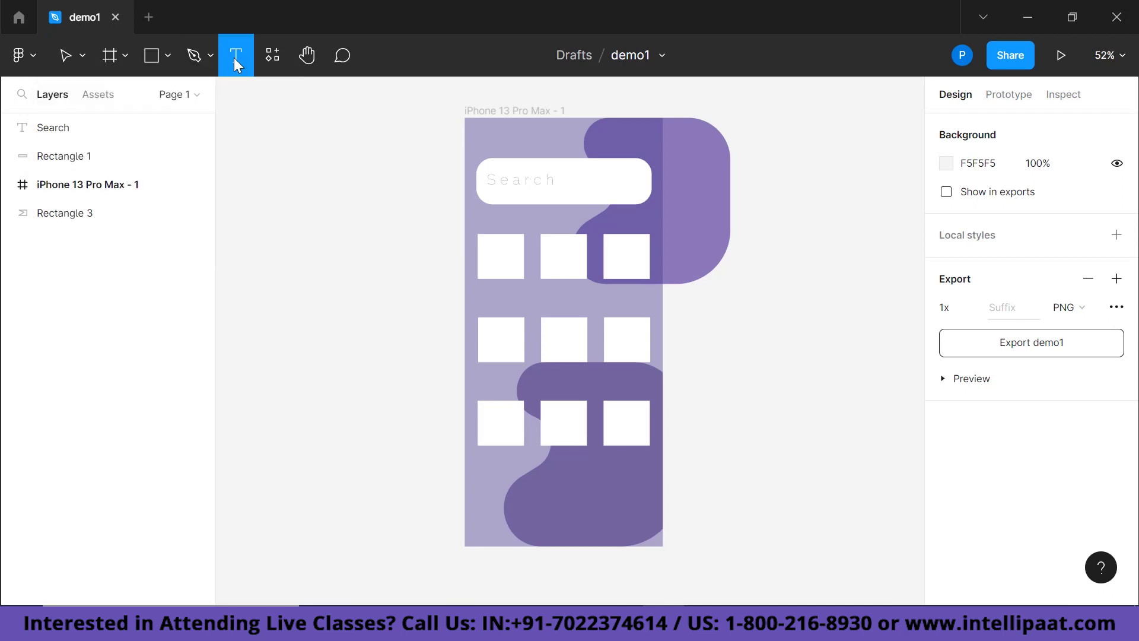
key("v")
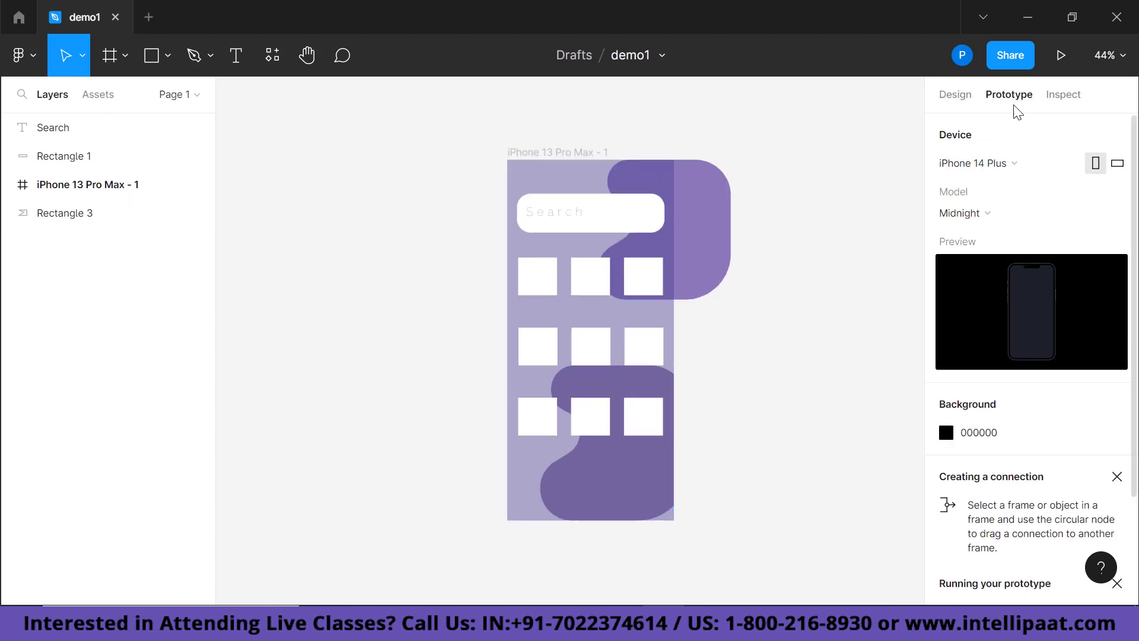
left_click(973, 163)
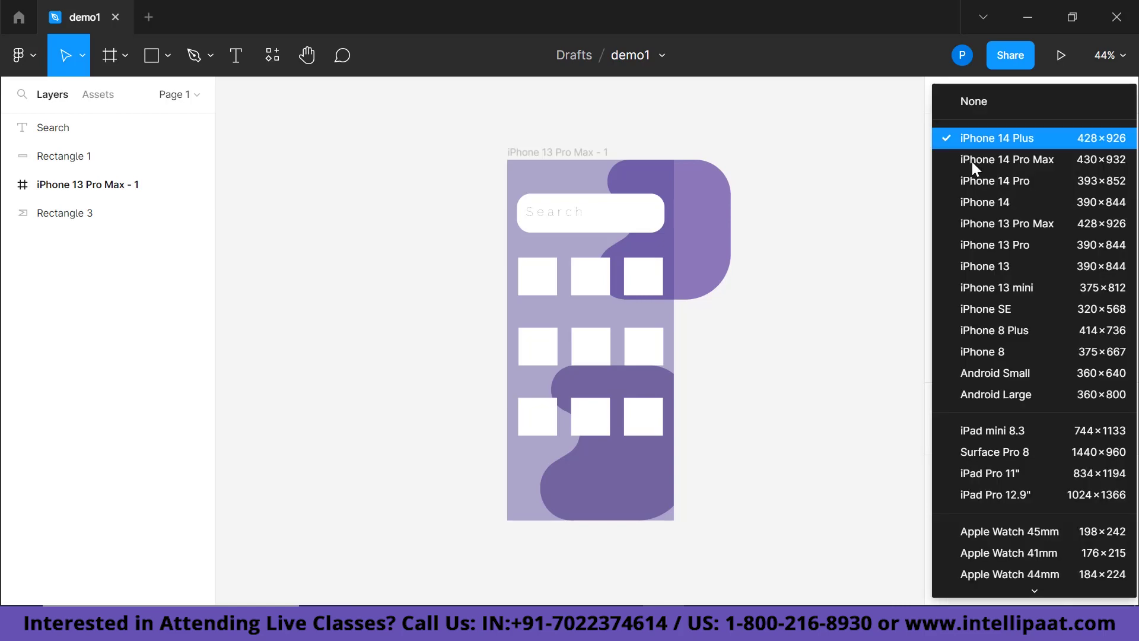
scroll(1016, 243, "down", 8)
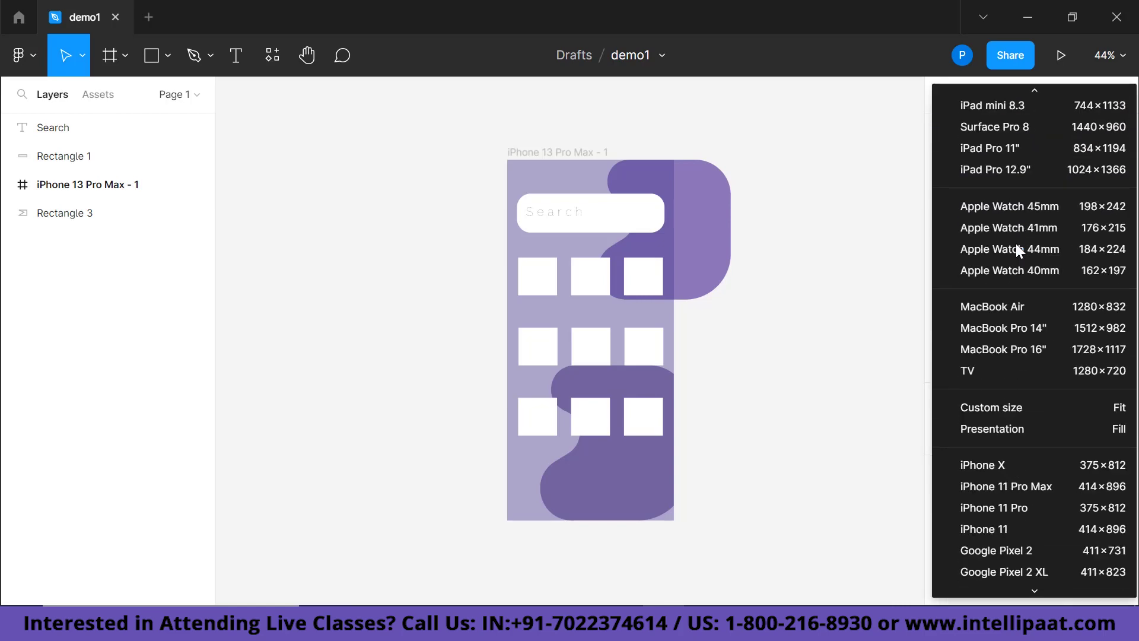
scroll(1015, 243, "up", 8)
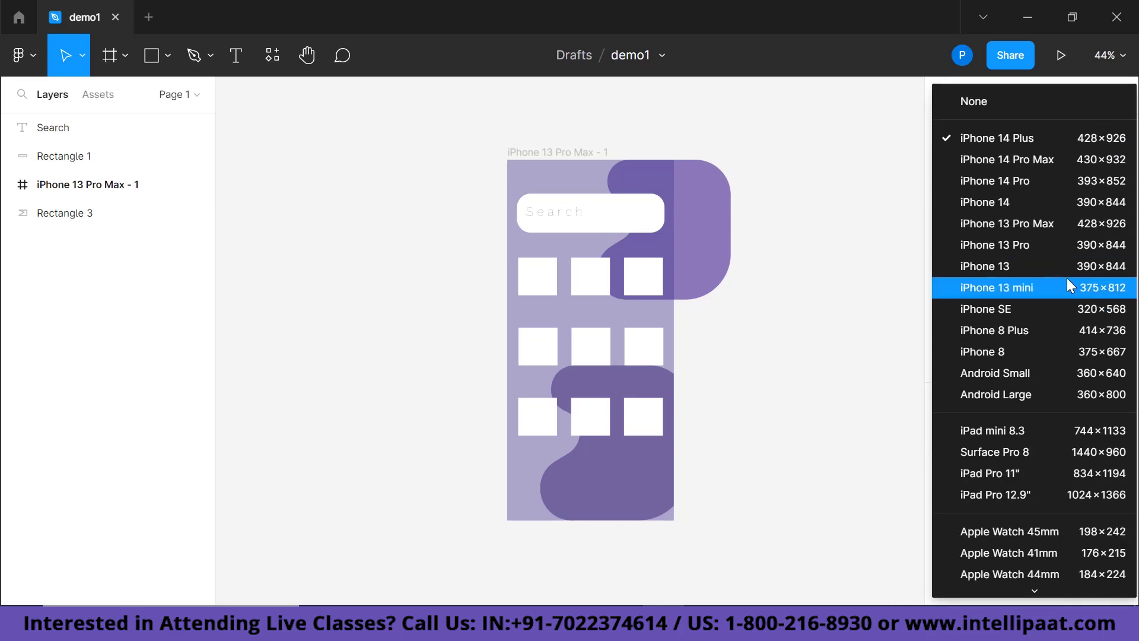
left_click(803, 338)
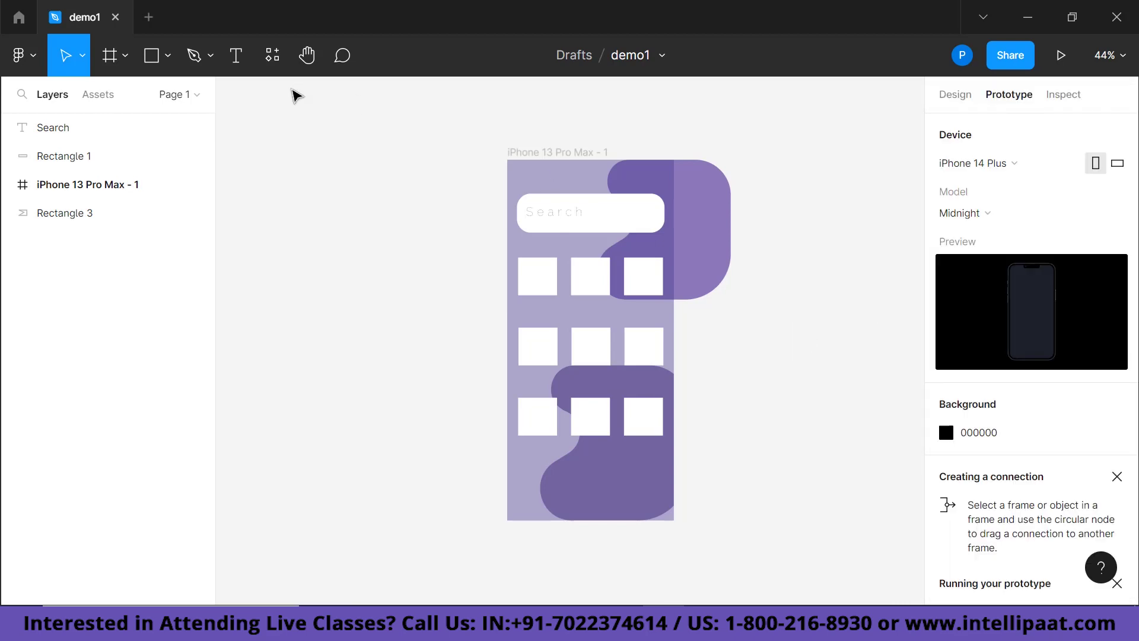
left_click_drag(469, 126, 550, 225)
left_click_drag(705, 510, 768, 503)
left_click(822, 386)
double_click(59, 127)
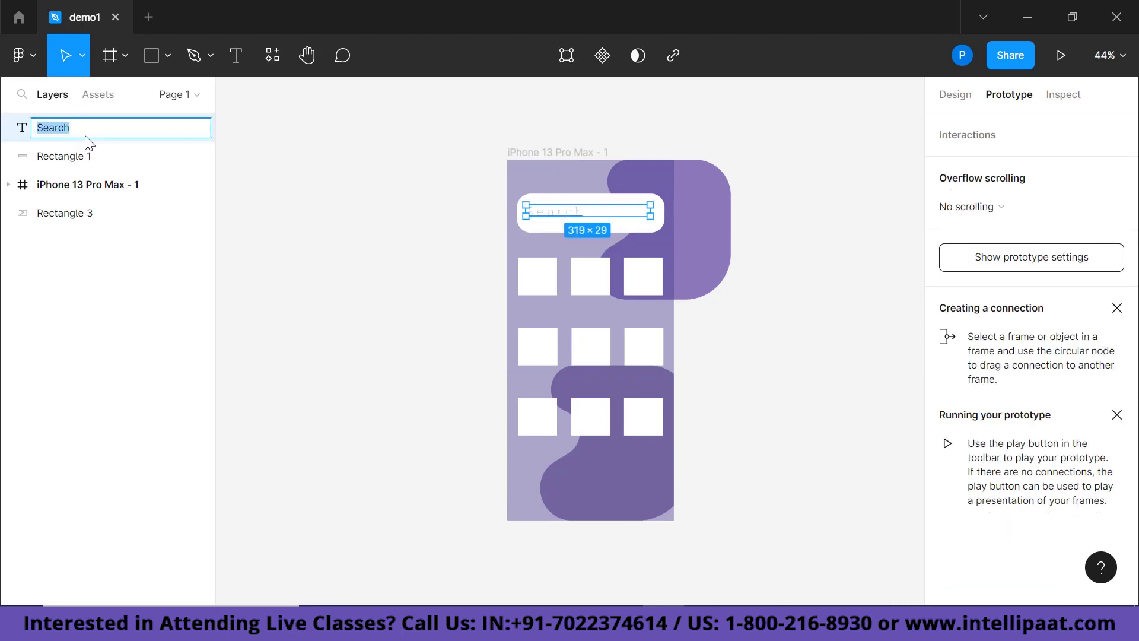
left_click(323, 281)
left_click(109, 158)
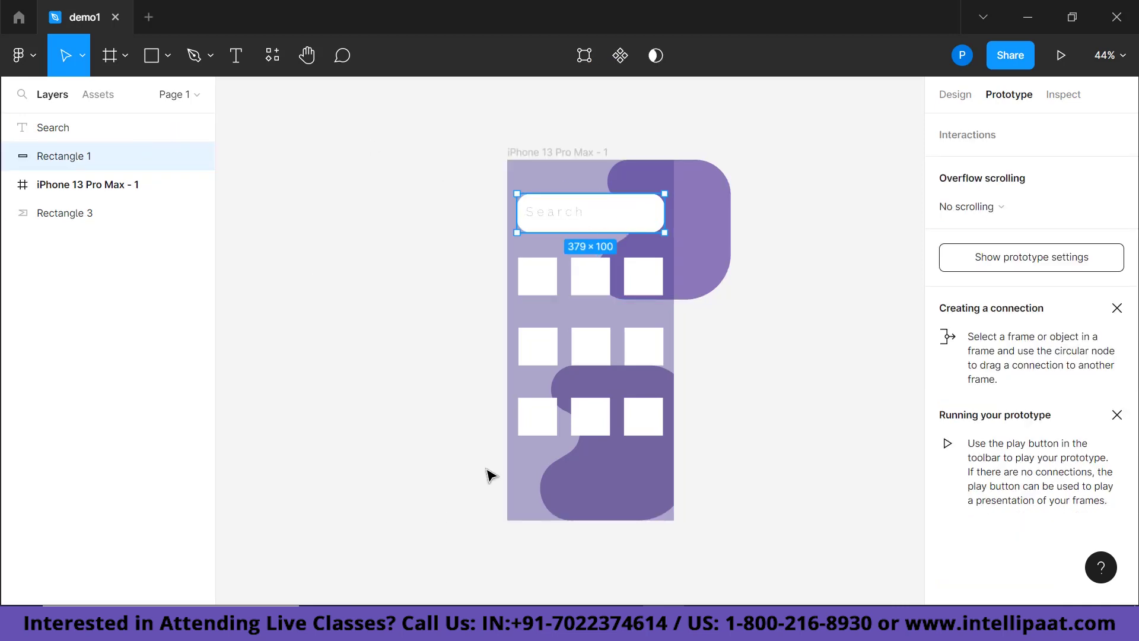
left_click(8, 185)
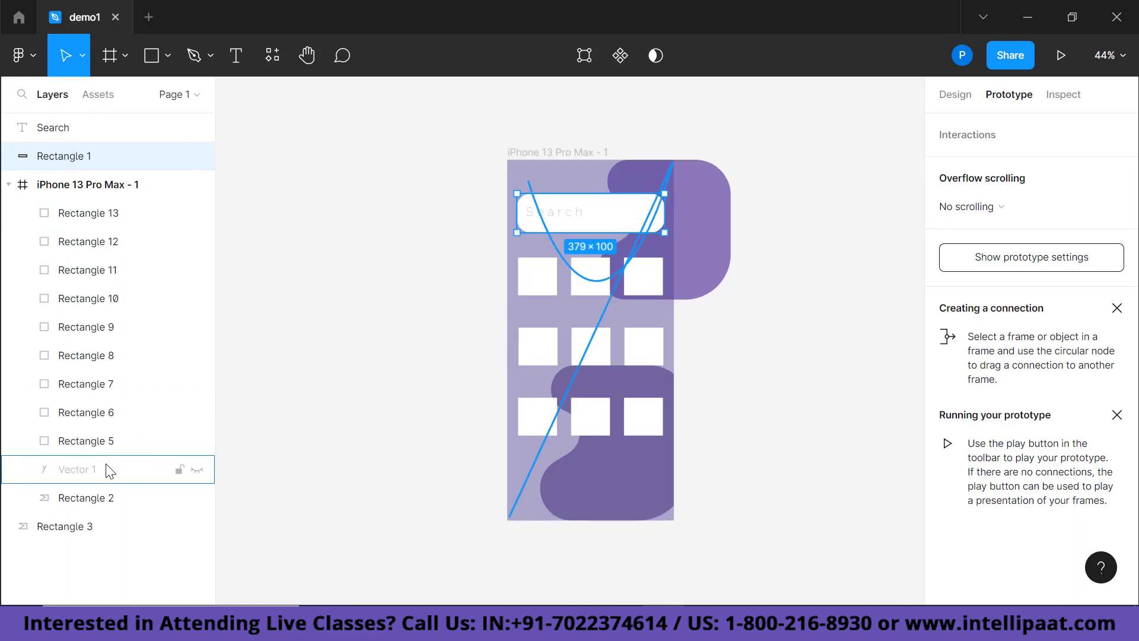
left_click(8, 185)
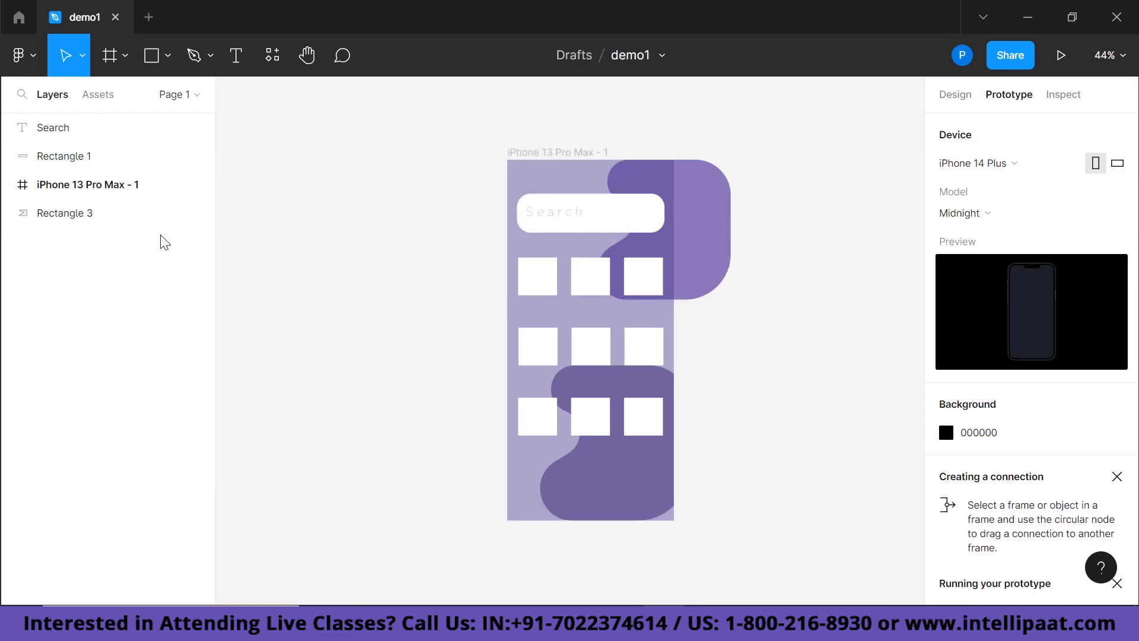
Step: Move Rectangle 3 to the top of the layer list, then back below the phone frame
left_click(90, 215)
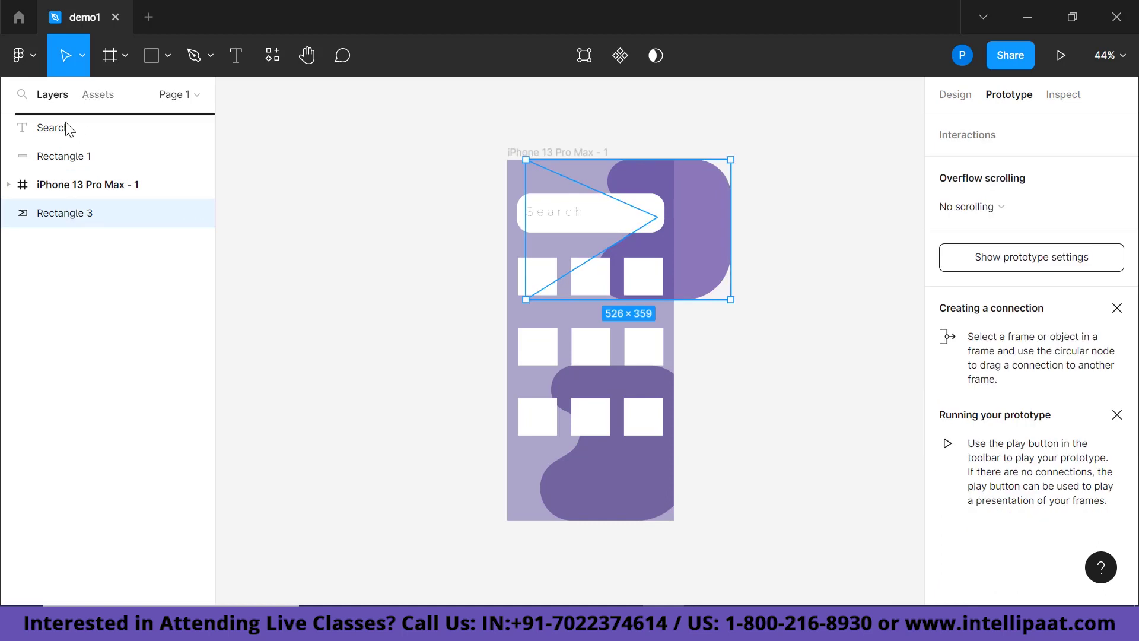
left_click_drag(67, 128, 67, 128)
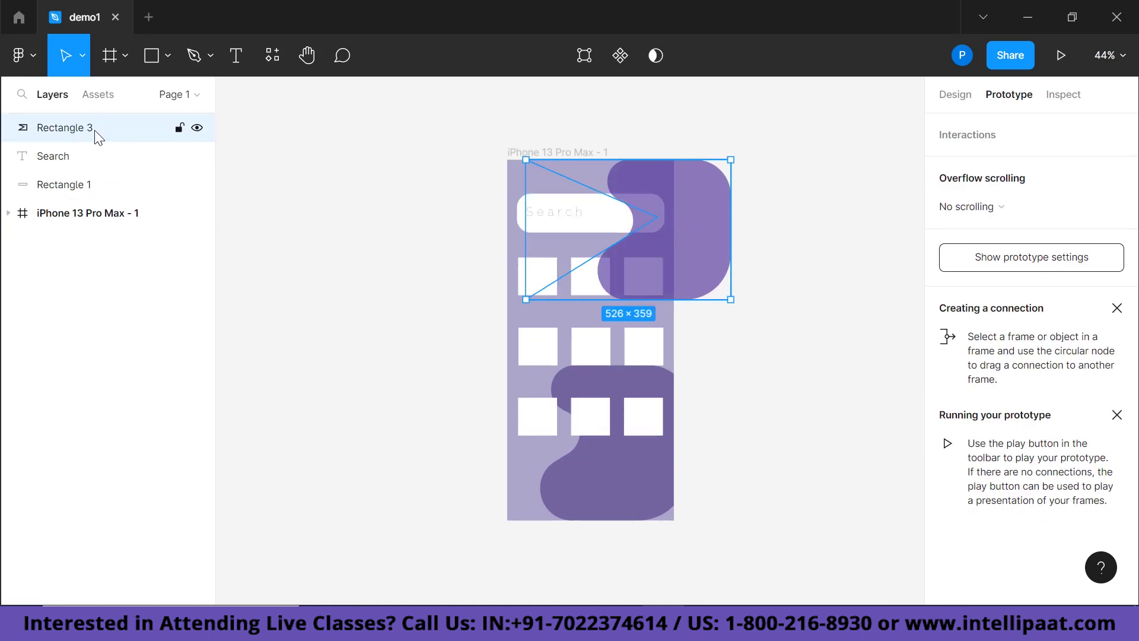
left_click_drag(95, 129, 94, 231)
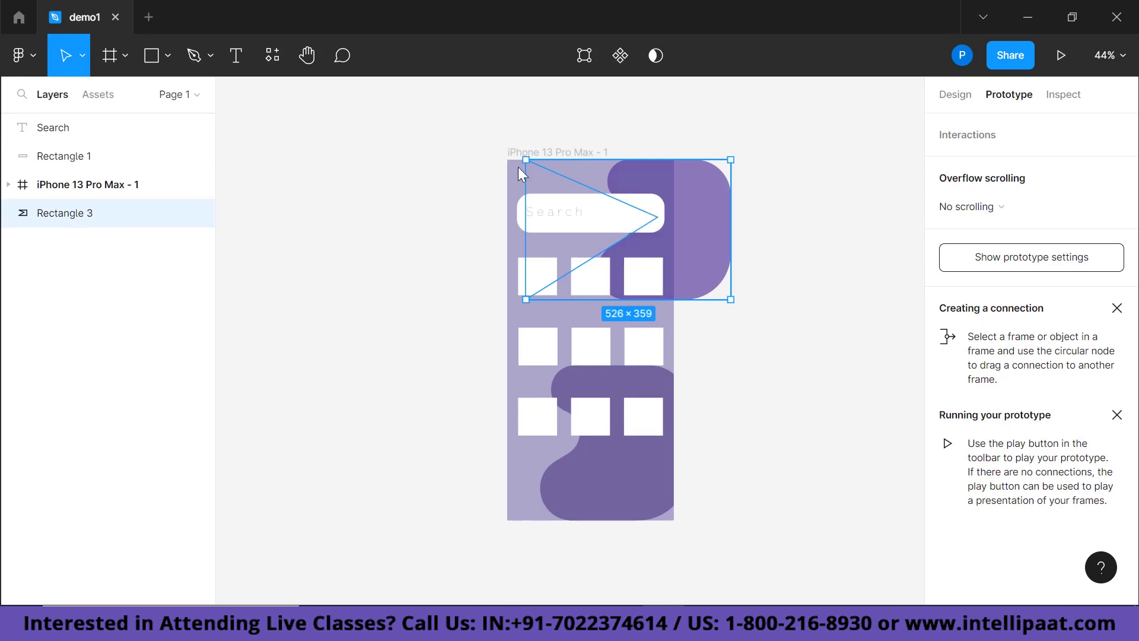
left_click(816, 330)
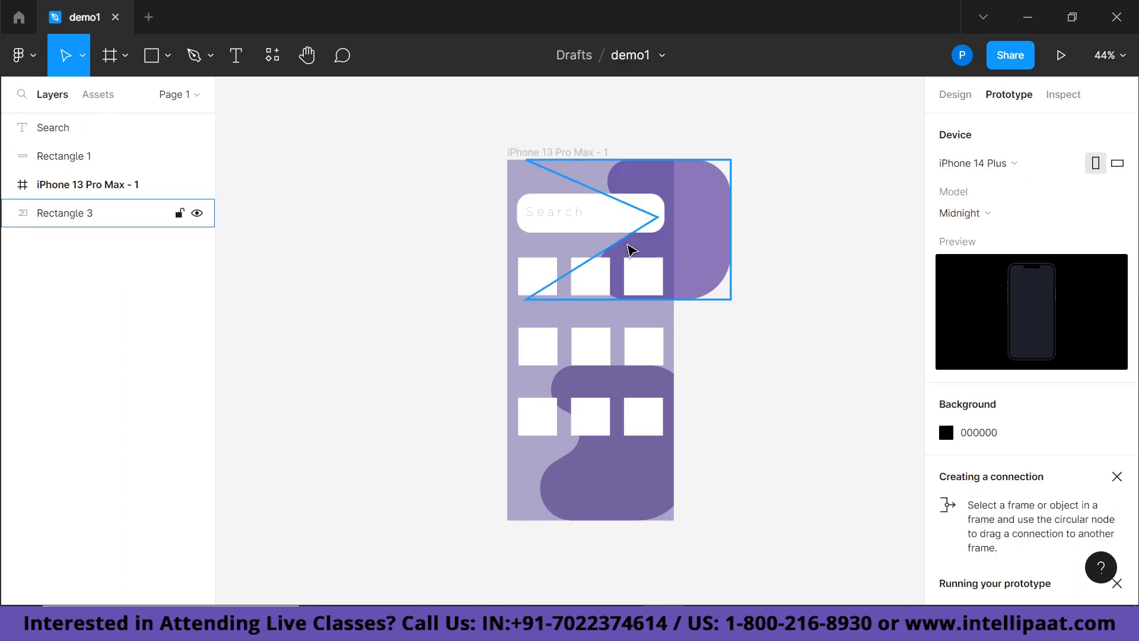
Step: Set the top-right blob's corner radius to 0, then to 270
left_click(700, 214)
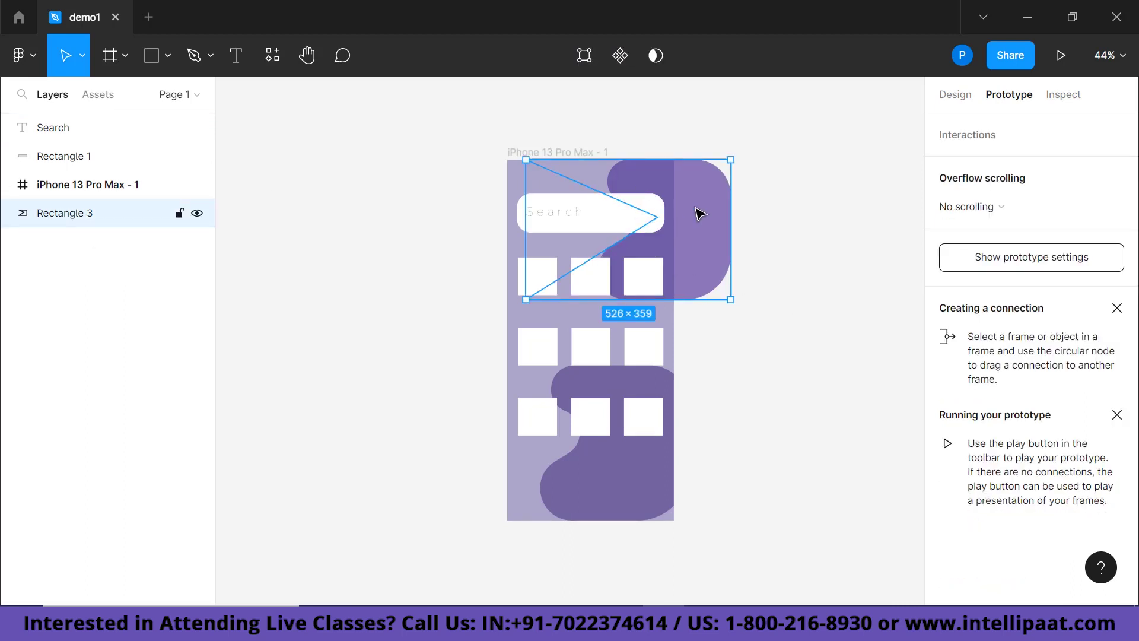
left_click(957, 96)
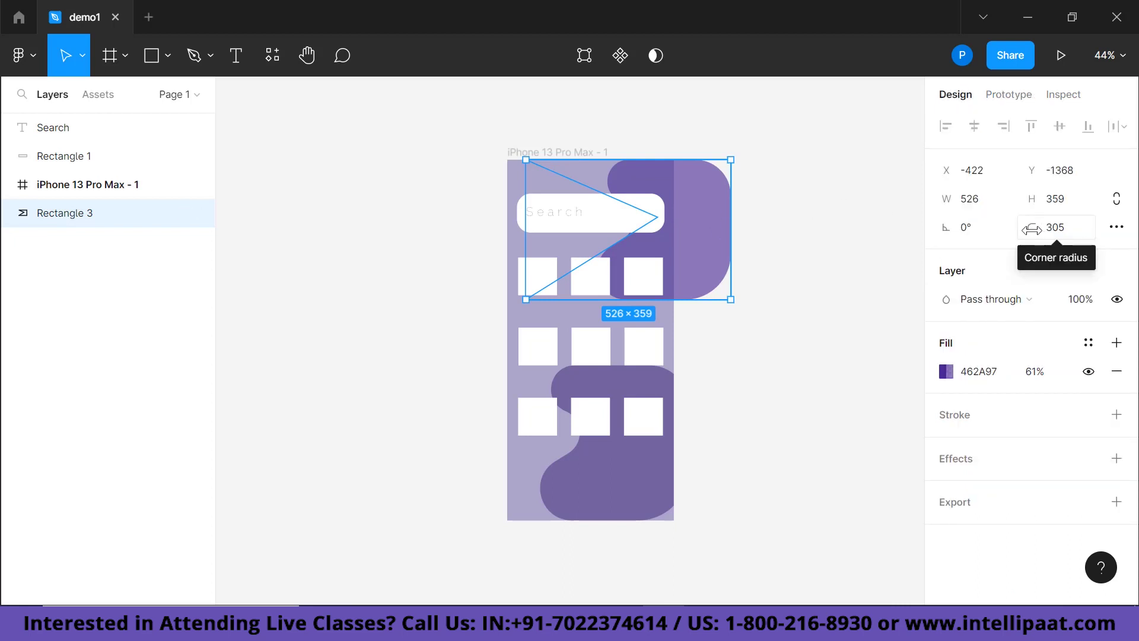
left_click_drag(1032, 230, 987, 236)
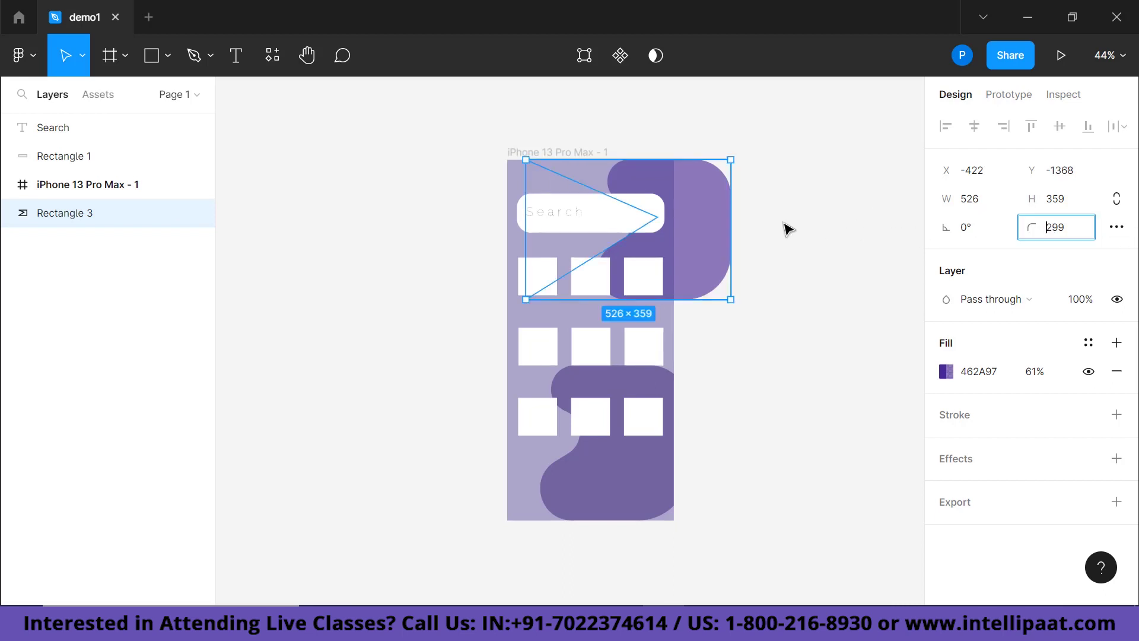
key("ctrl+a")
type("0")
key("Return")
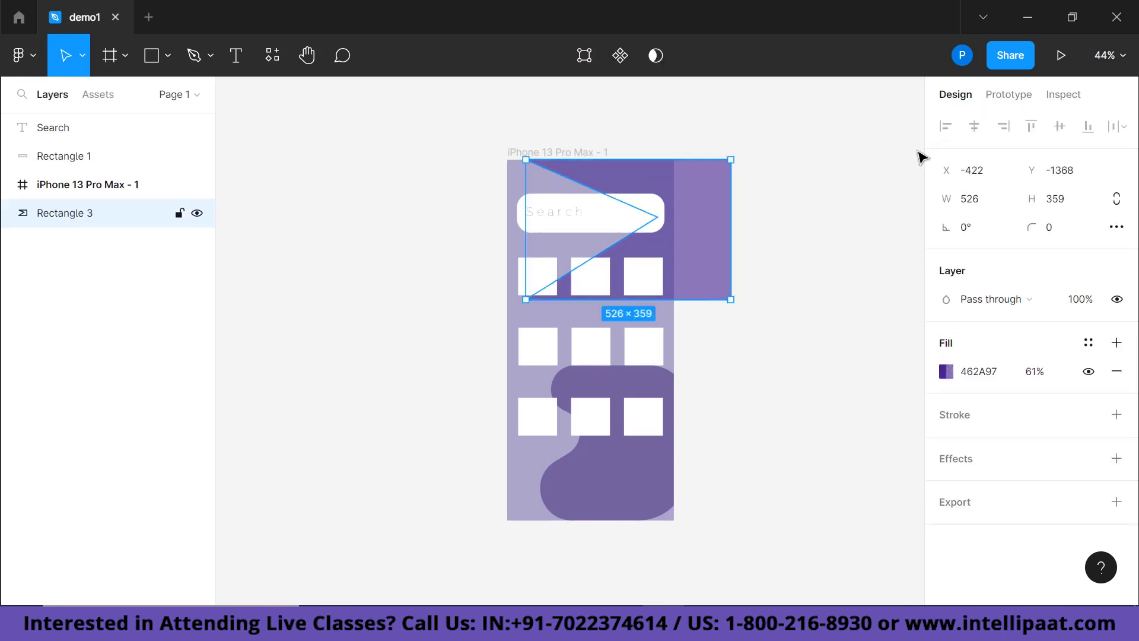
left_click(1061, 229)
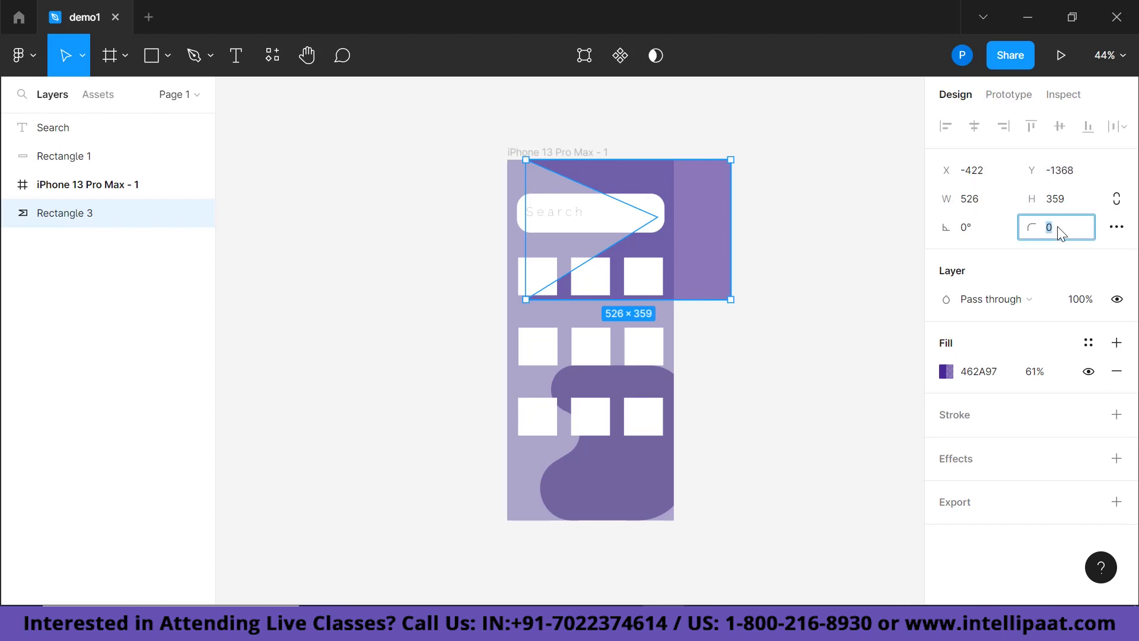
type("270")
key("Return")
left_click(848, 269)
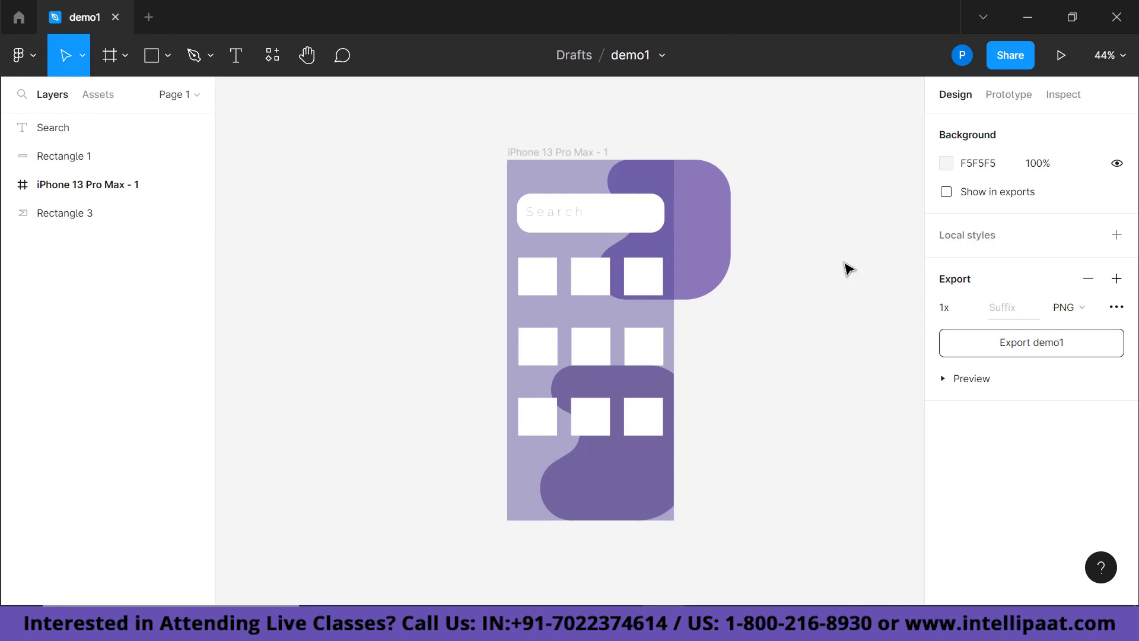
Step: Adjust the blob's fill hue, brightness and opacity to reach 9E3CCC at 74%
left_click(688, 212)
left_click(946, 372)
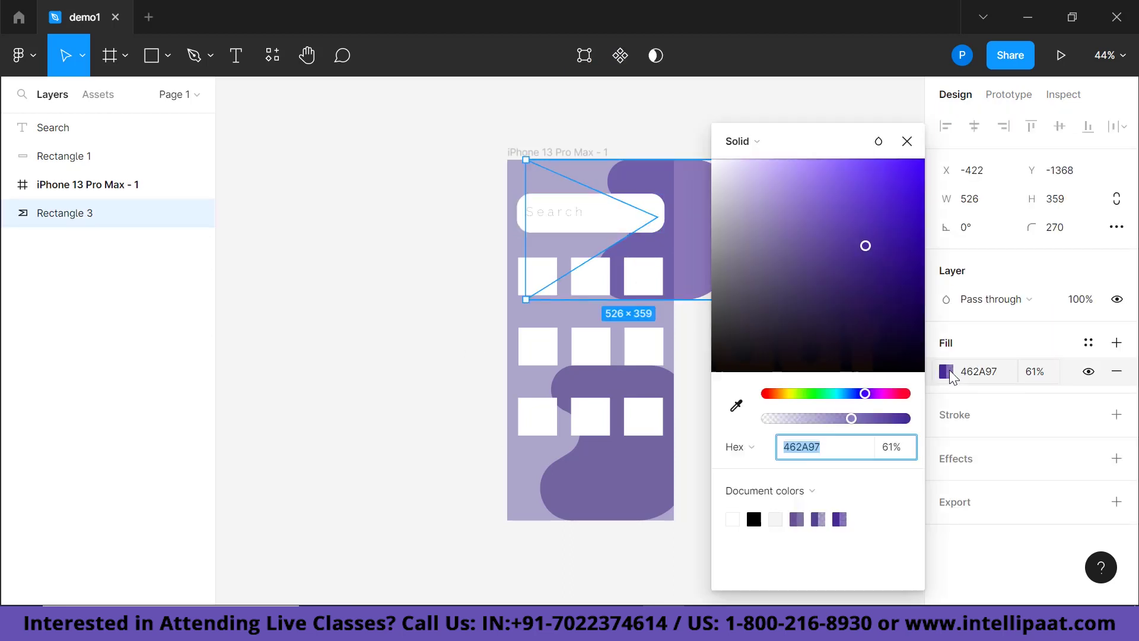
left_click_drag(854, 418, 894, 418)
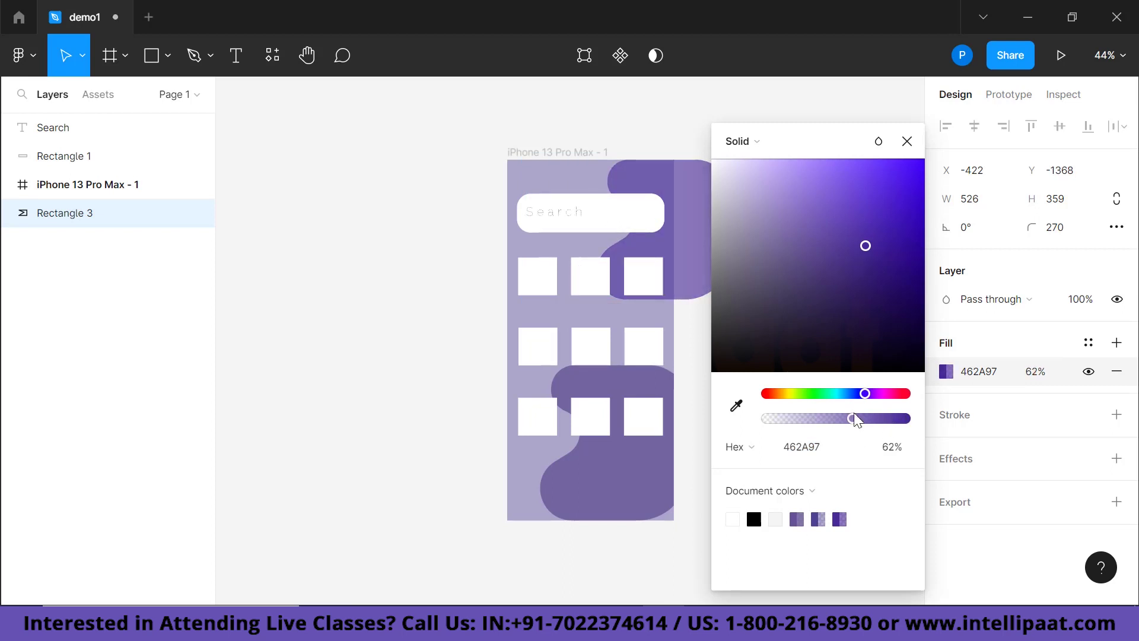
left_click_drag(864, 247, 862, 201)
left_click(887, 394)
left_click_drag(893, 418, 876, 397)
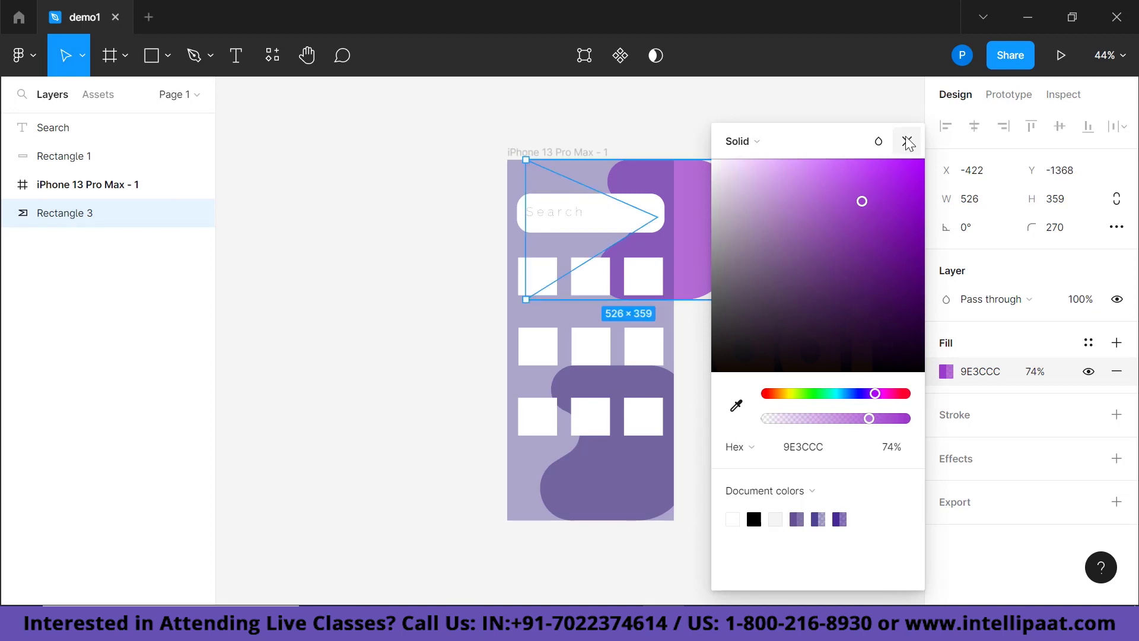
left_click(907, 140)
Step: Toggle the phone frame contents and bottom-right square hidden and visible twice each, leaving both shown
left_click(593, 475)
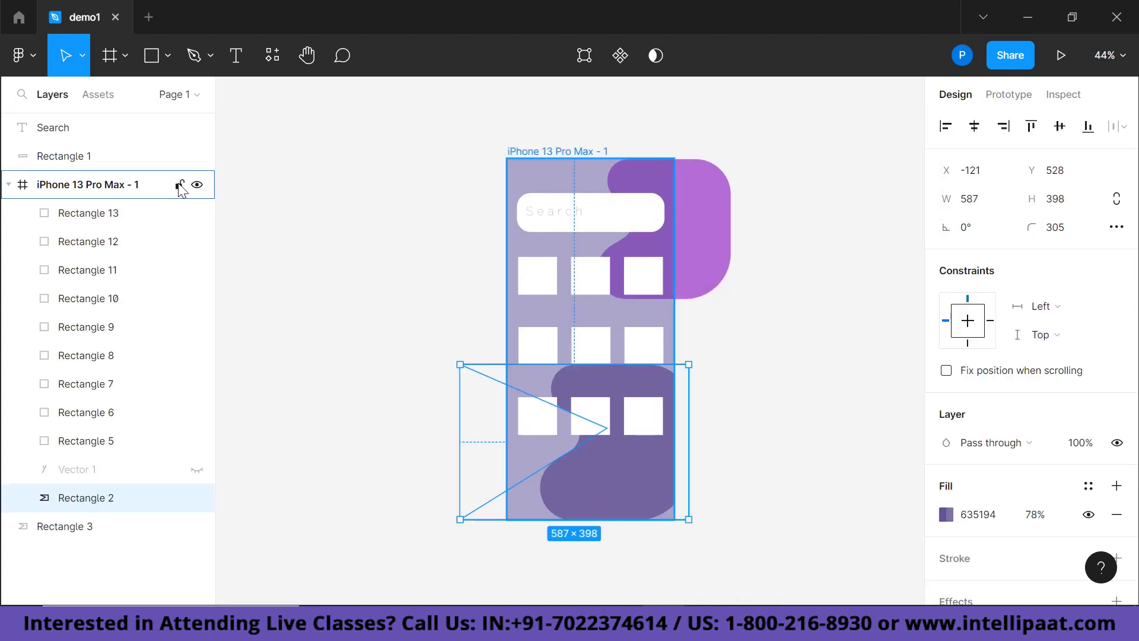
left_click(198, 186)
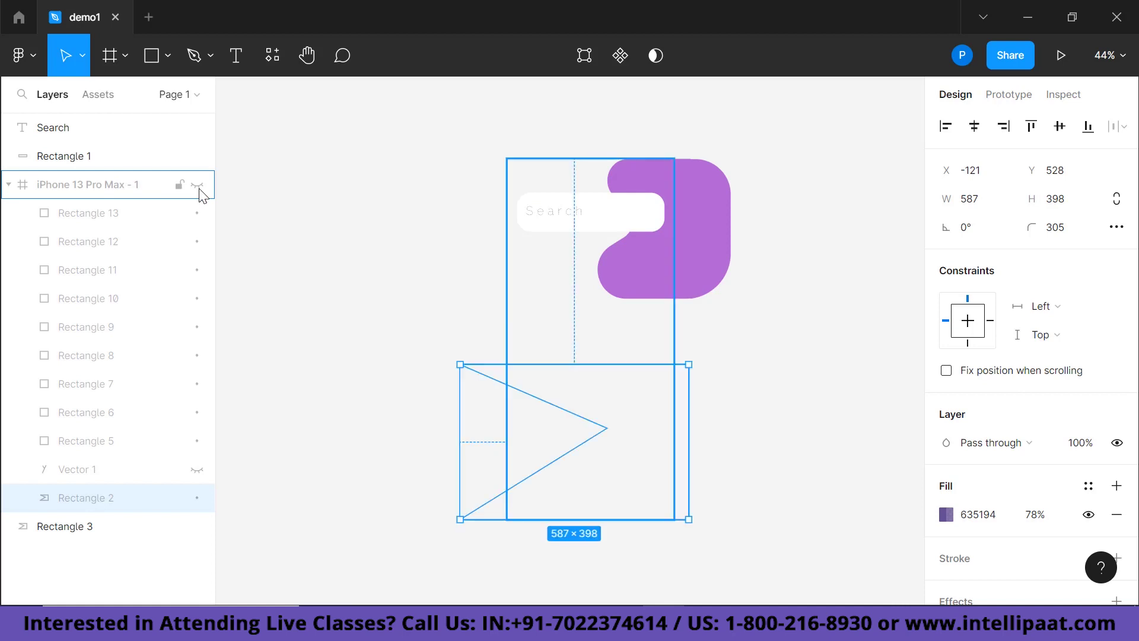
left_click(197, 186)
left_click(197, 185)
left_click(198, 185)
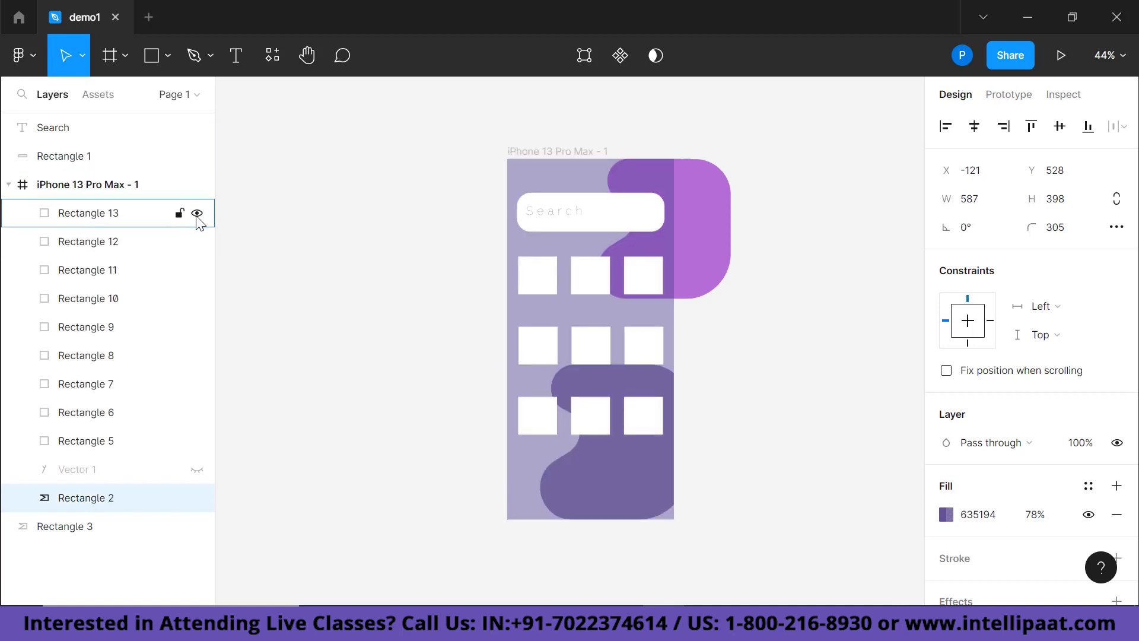
left_click(197, 214)
left_click(198, 214)
left_click(198, 214)
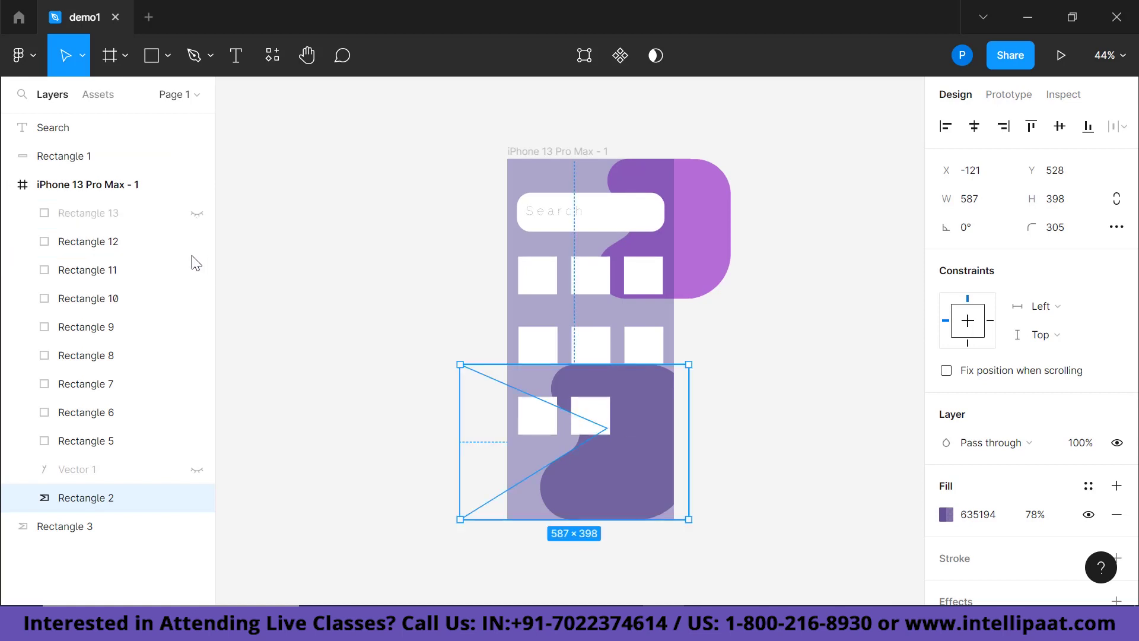
left_click(198, 213)
left_click(410, 209)
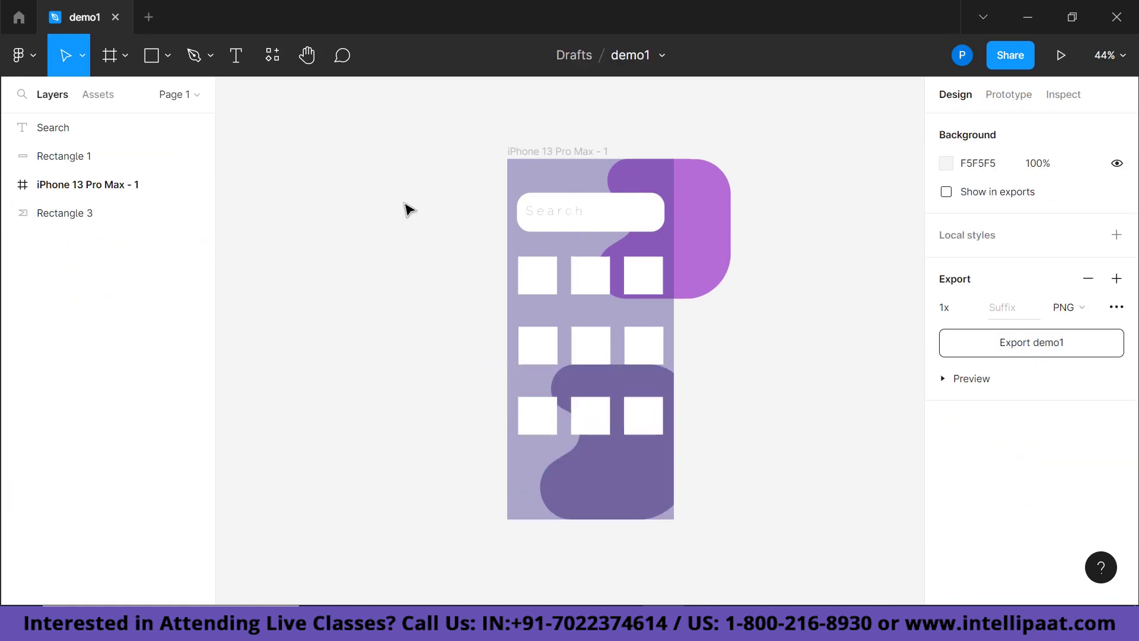